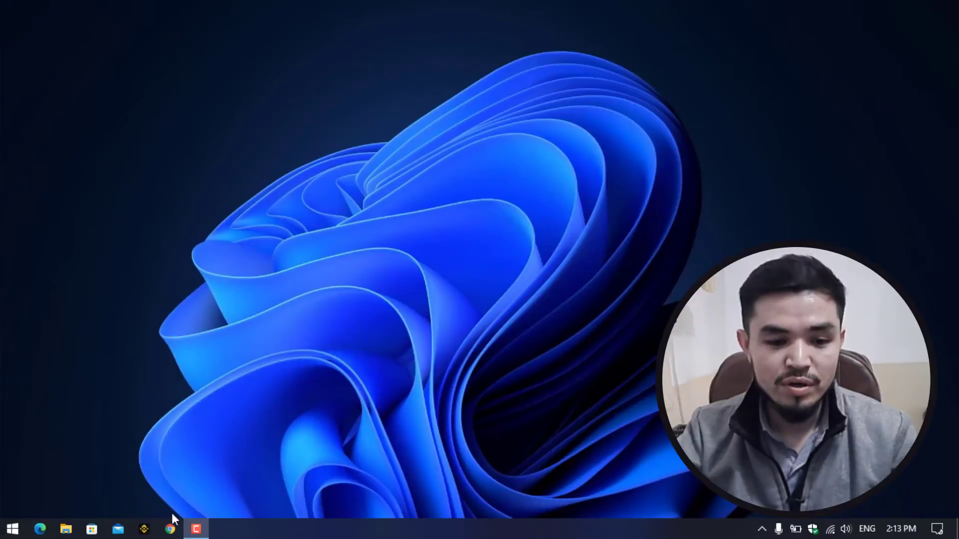
Launch Chrome and search Google for 'phantom wallet' from the address bar suggestion.
left_click(171, 527)
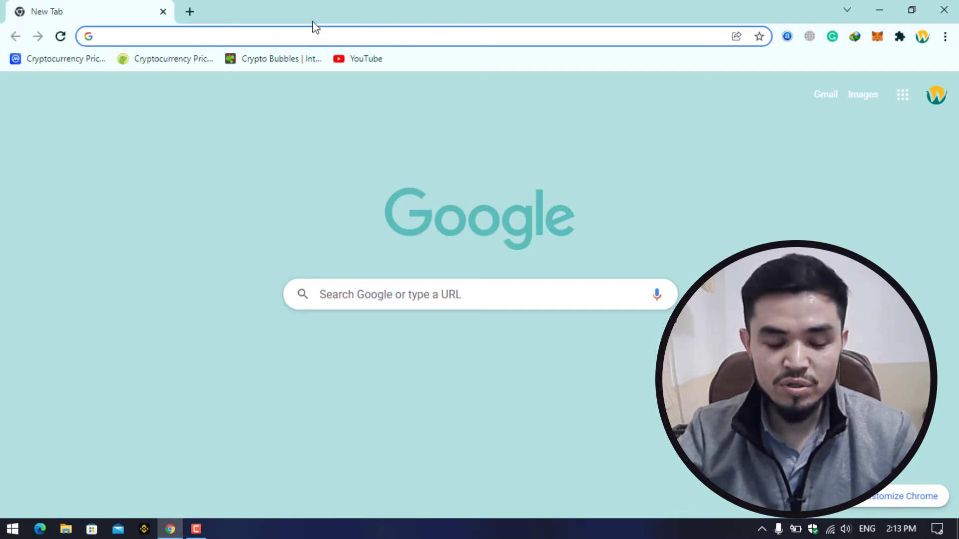
type("phantom wallet")
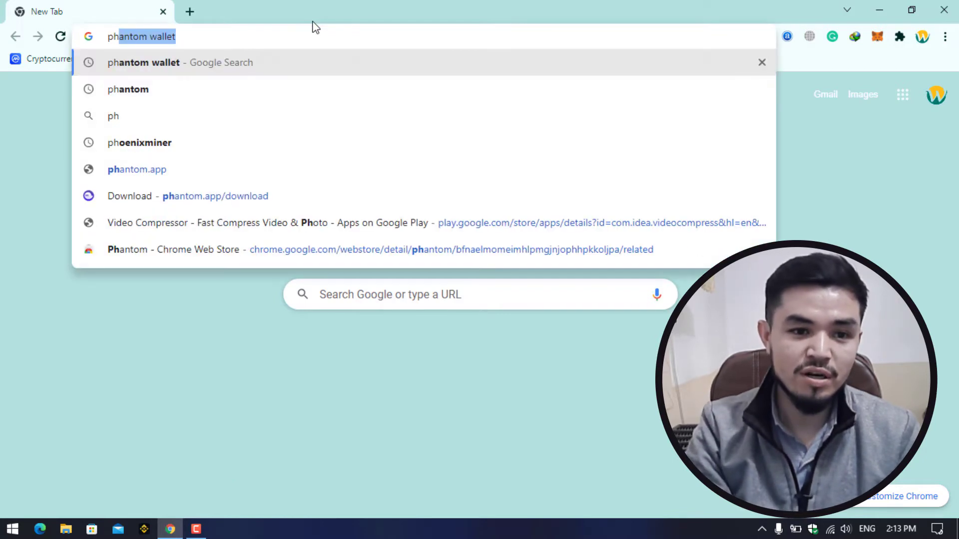
key("Return")
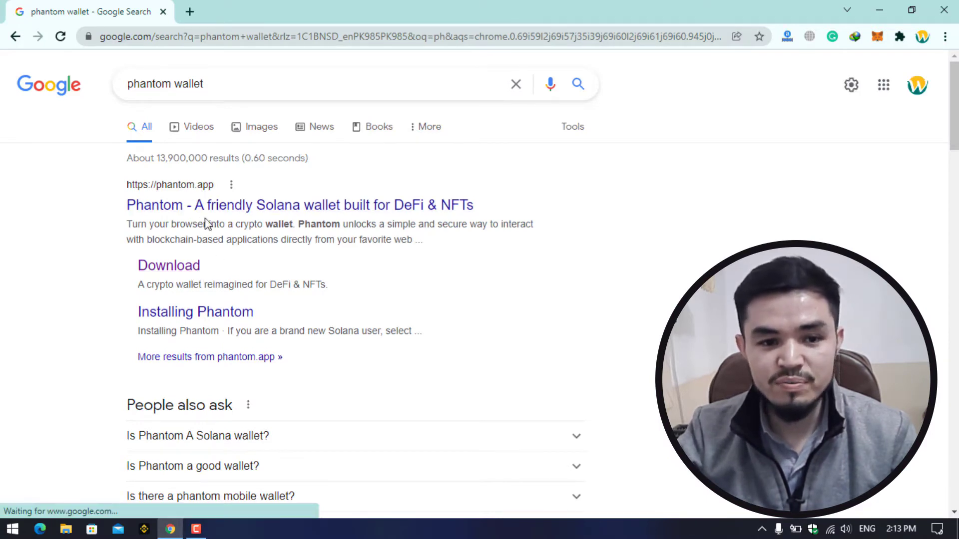
Go to phantom.app/download and scroll to the Chrome, Brave, Firefox and Edge options.
left_click(185, 270)
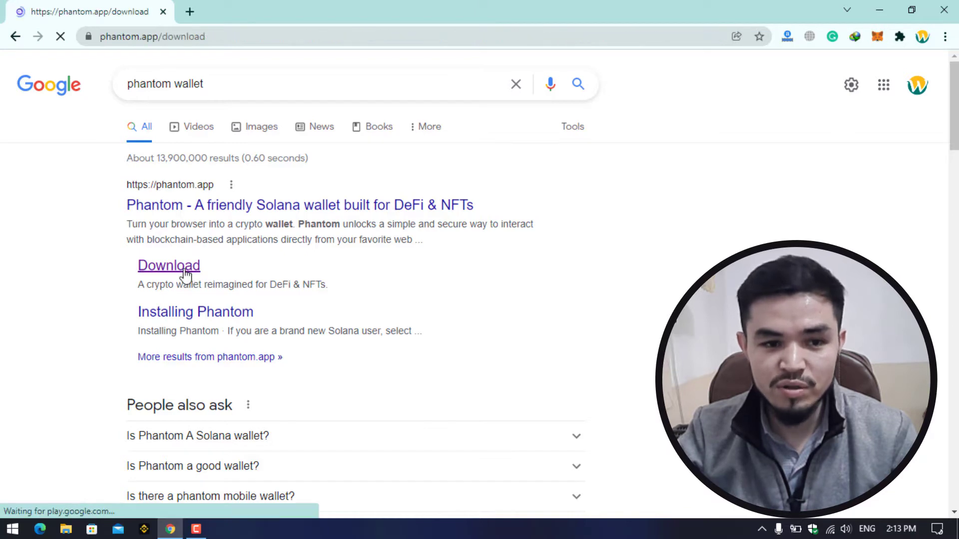
scroll(341, 254, "down", 3)
scroll(355, 252, "up", 3)
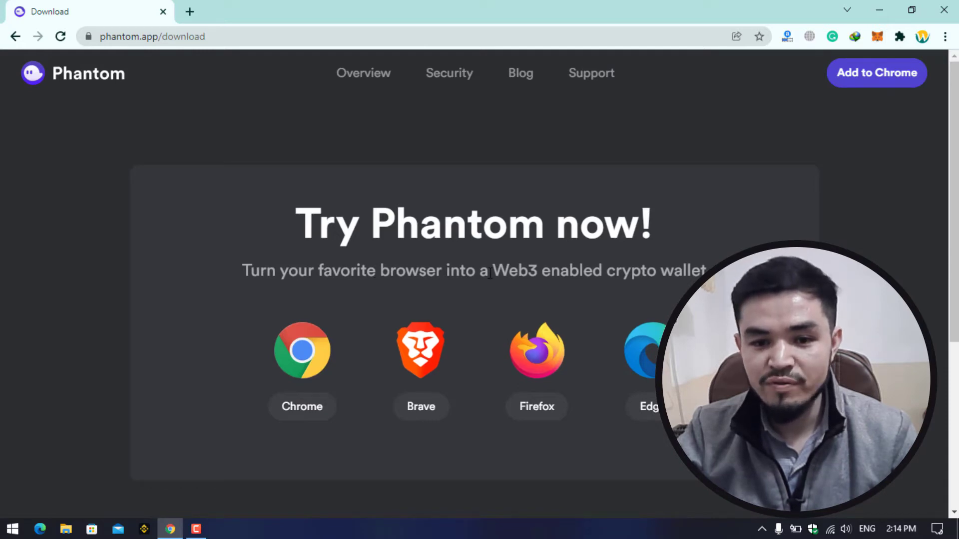
scroll(648, 292, "down", 3)
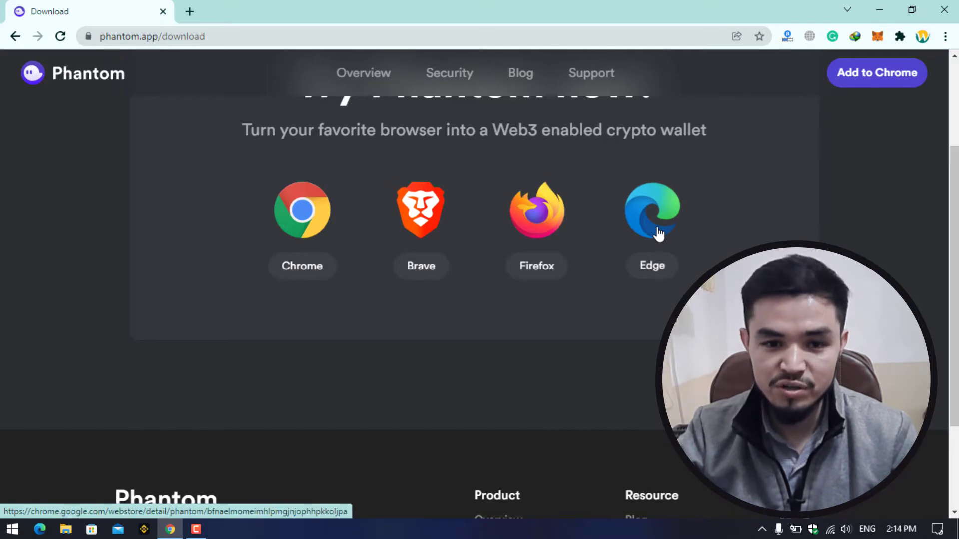
scroll(699, 254, "up", 1)
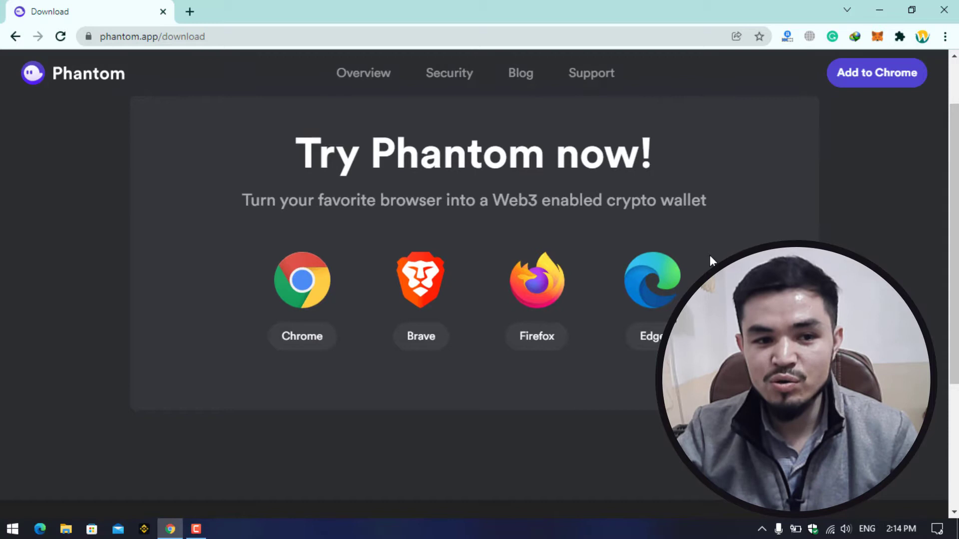
Pick the Chrome version and add the Phantom extension from the Chrome Web Store.
left_click(308, 288)
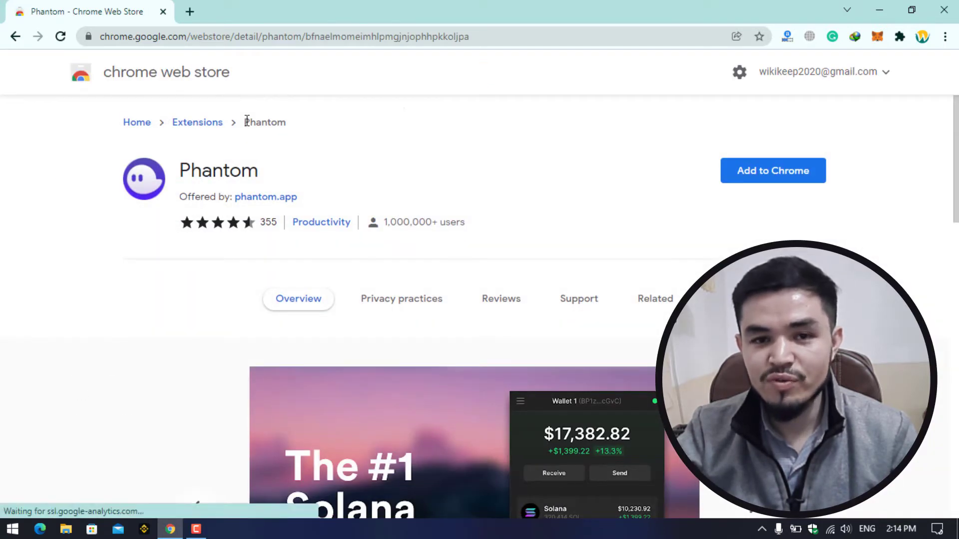
left_click_drag(179, 169, 349, 159)
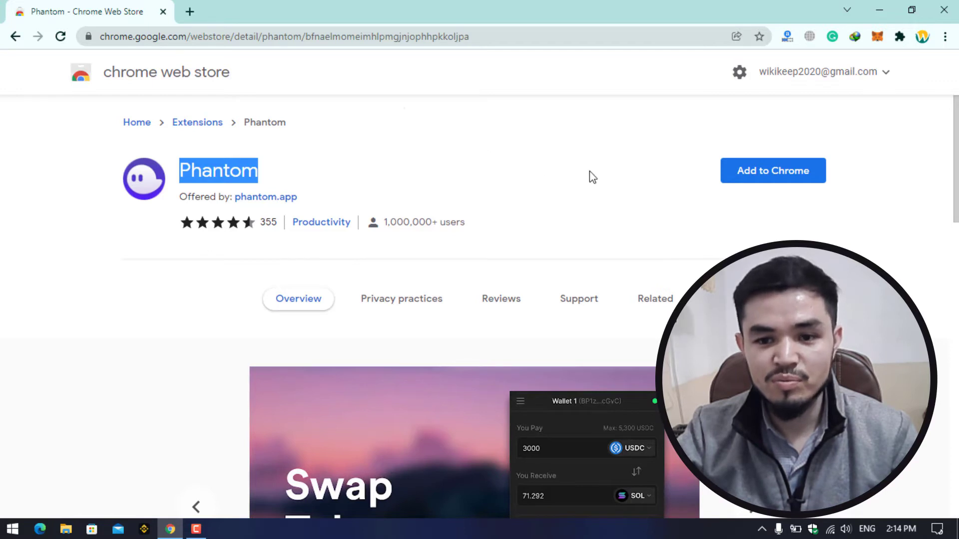
left_click(614, 169)
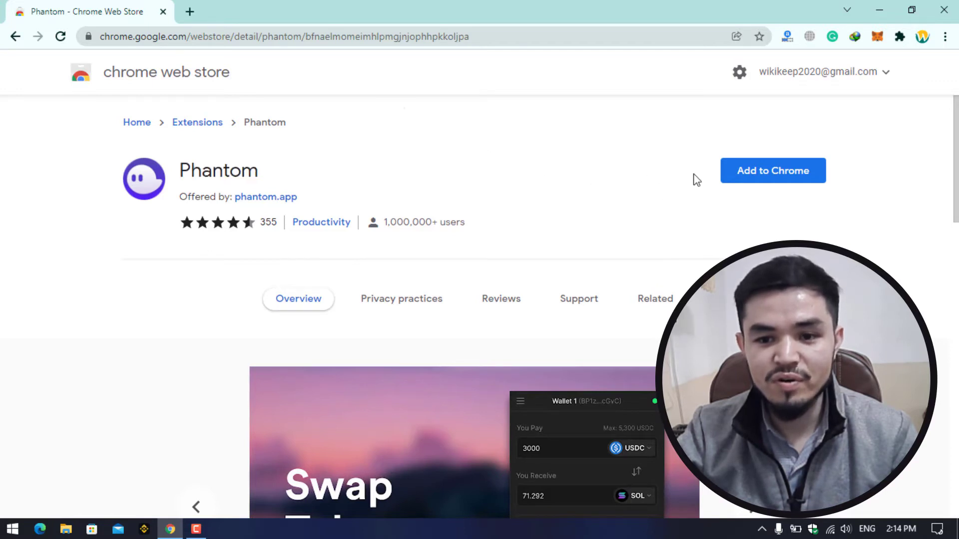
left_click(756, 183)
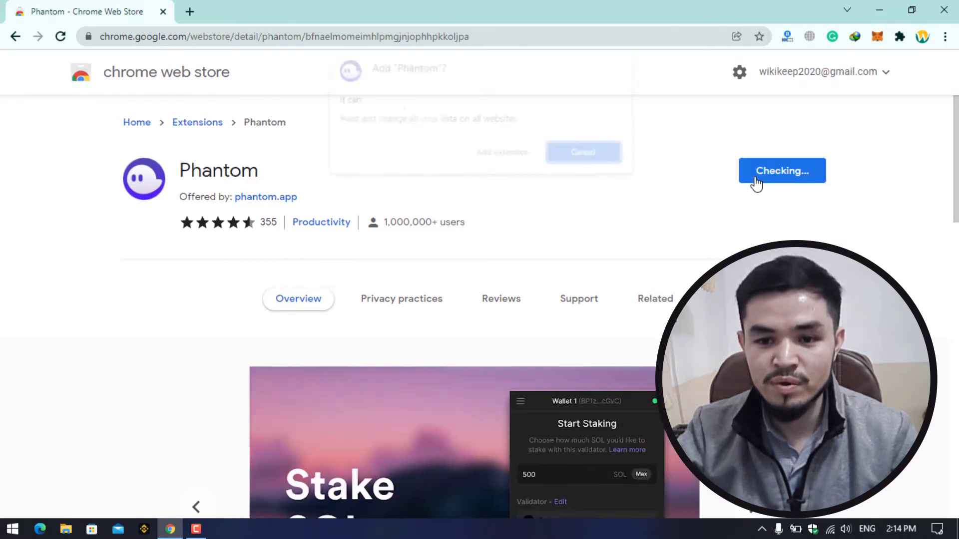
left_click(503, 155)
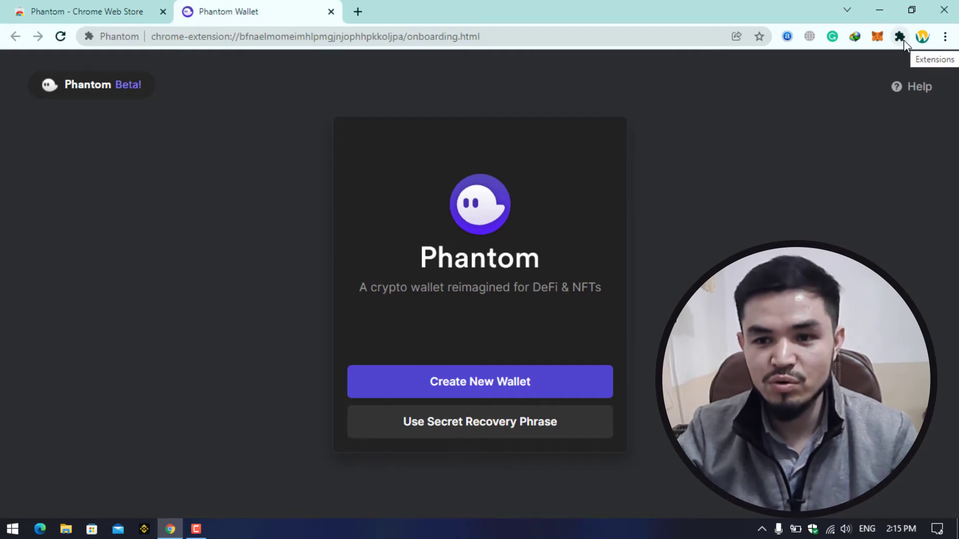
Pin Phantom to the toolbar and close the duplicate Phantom Wallet tab.
left_click(901, 36)
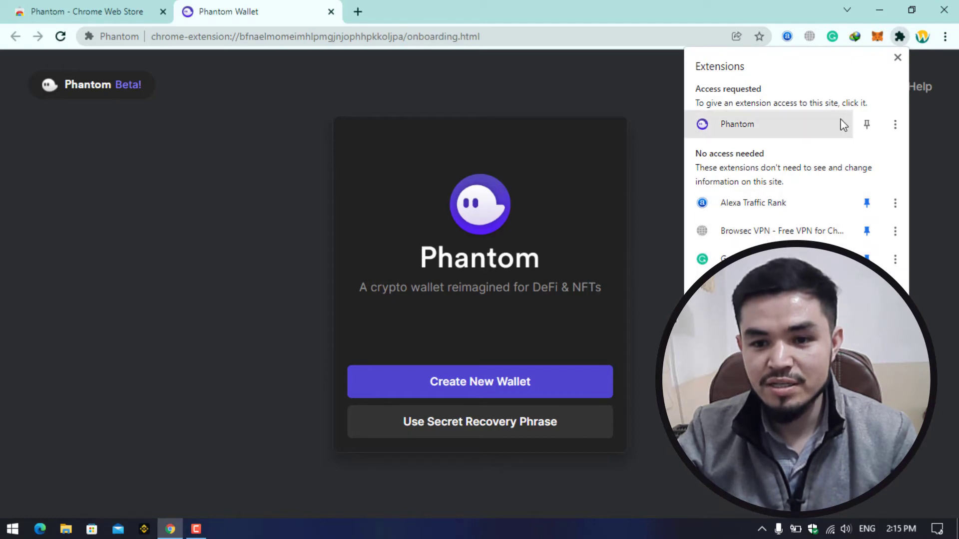
left_click(867, 125)
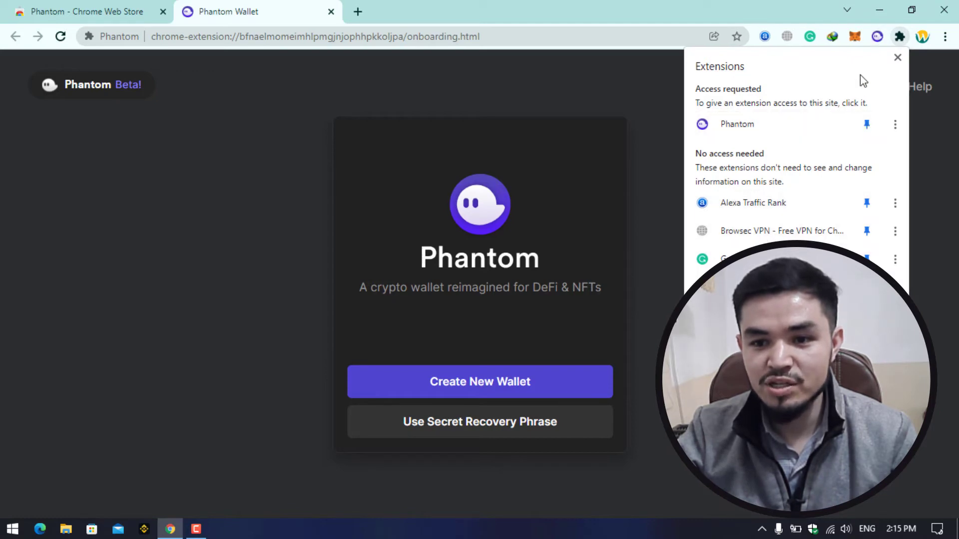
left_click(897, 57)
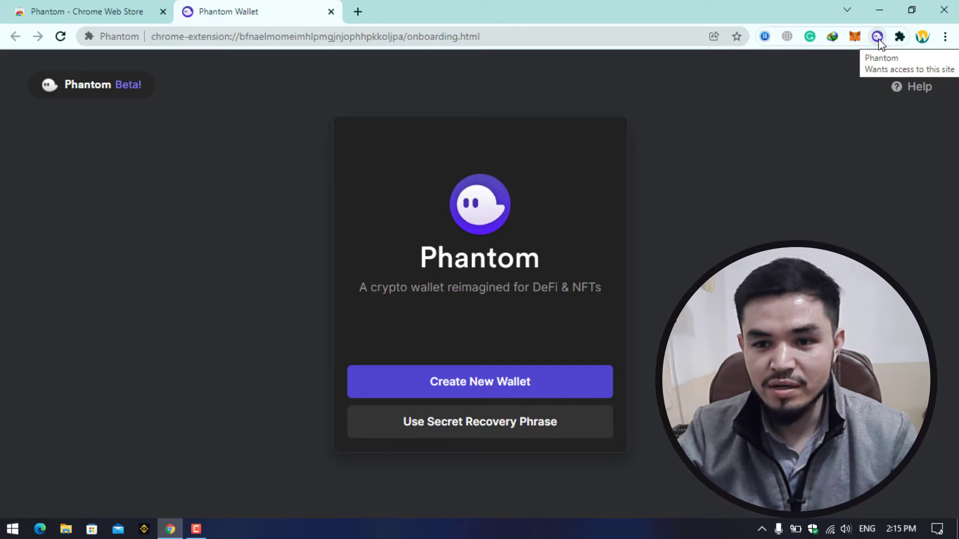
left_click(877, 37)
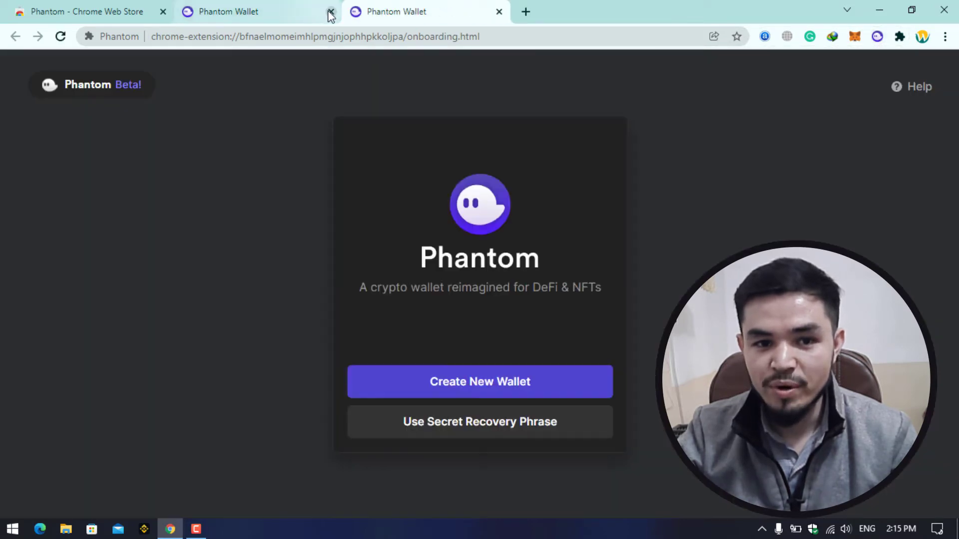
left_click(330, 12)
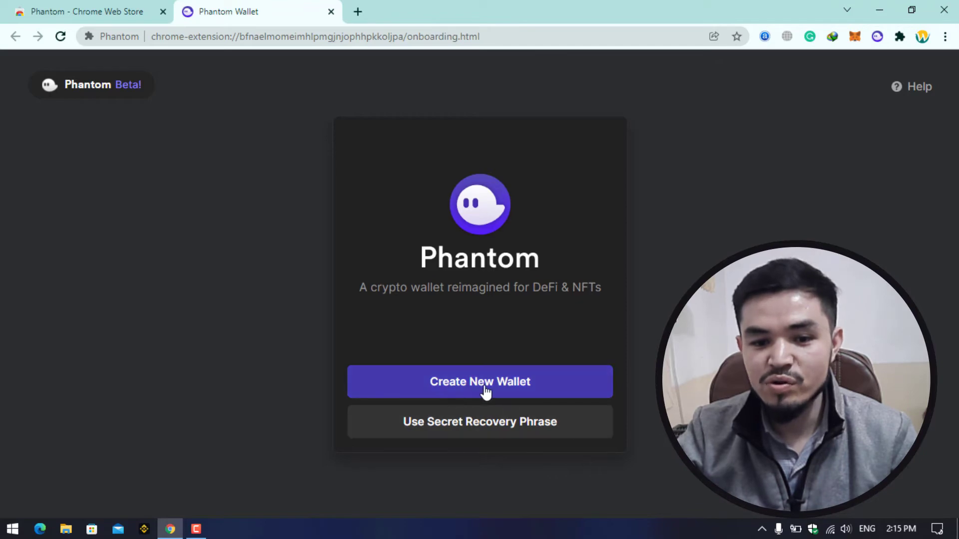
Create a new wallet and paste its 12-word recovery phrase into a new Notepad note.
left_click(525, 389)
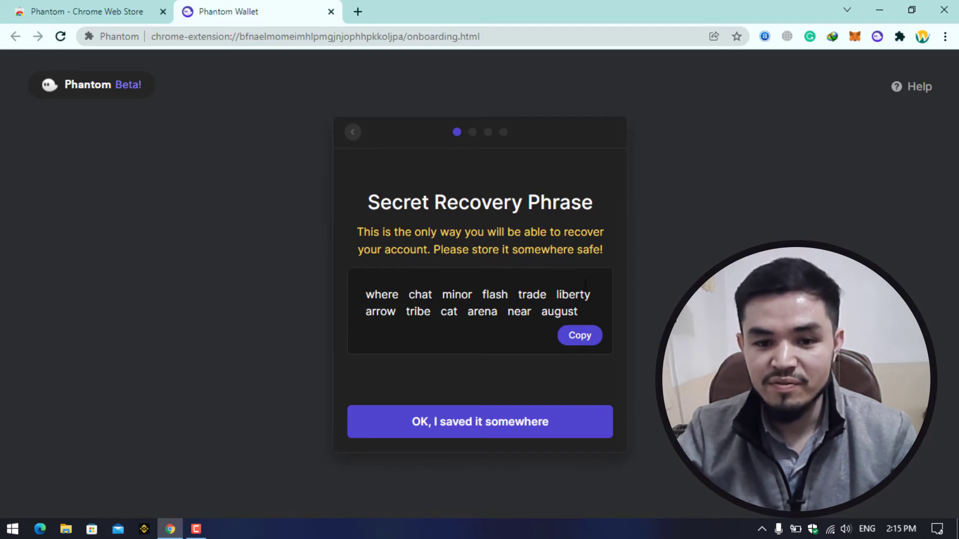
left_click(586, 341)
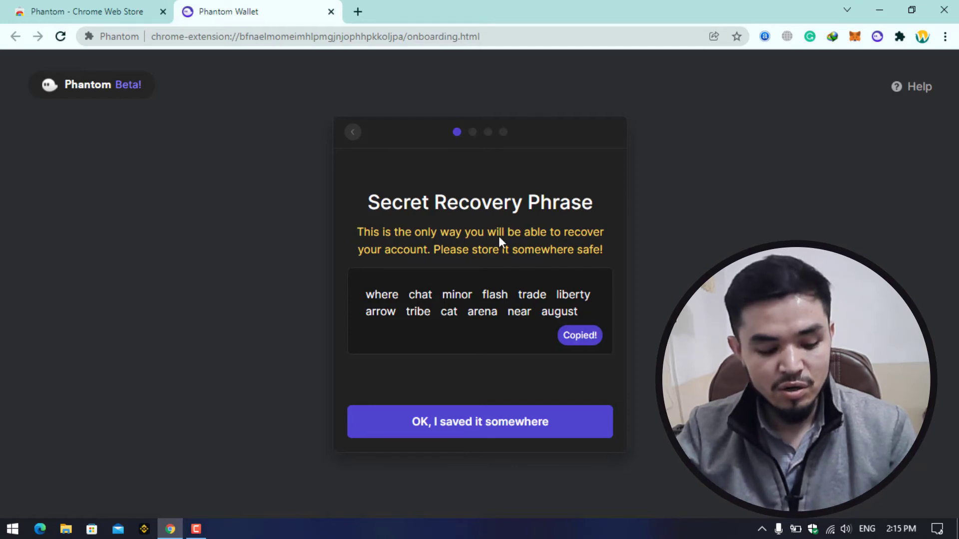
key("super+r")
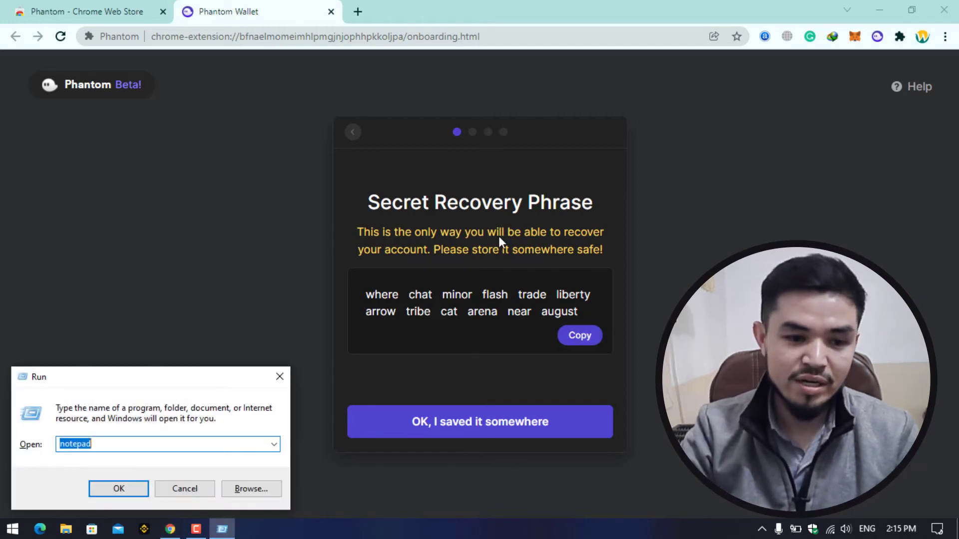
key("Return")
key("ctrl+v")
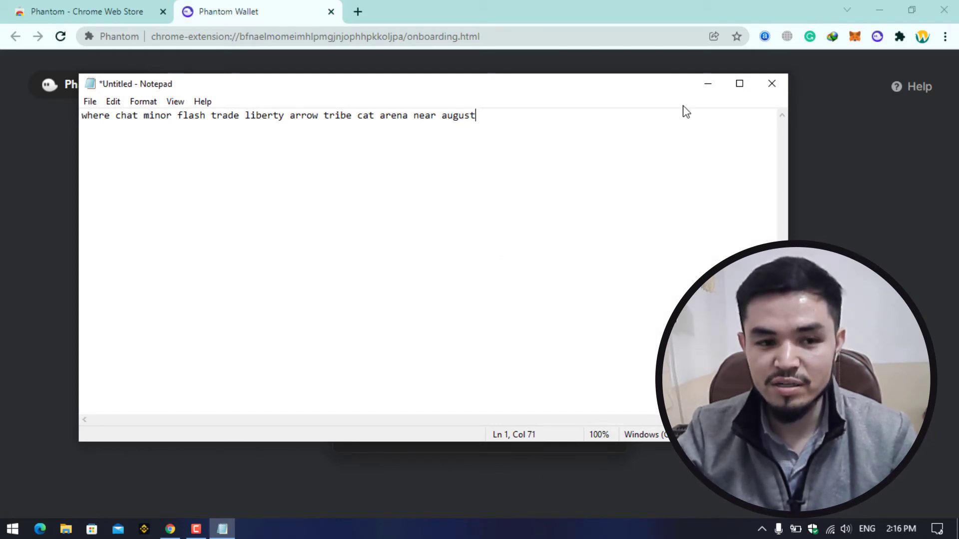
left_click(707, 84)
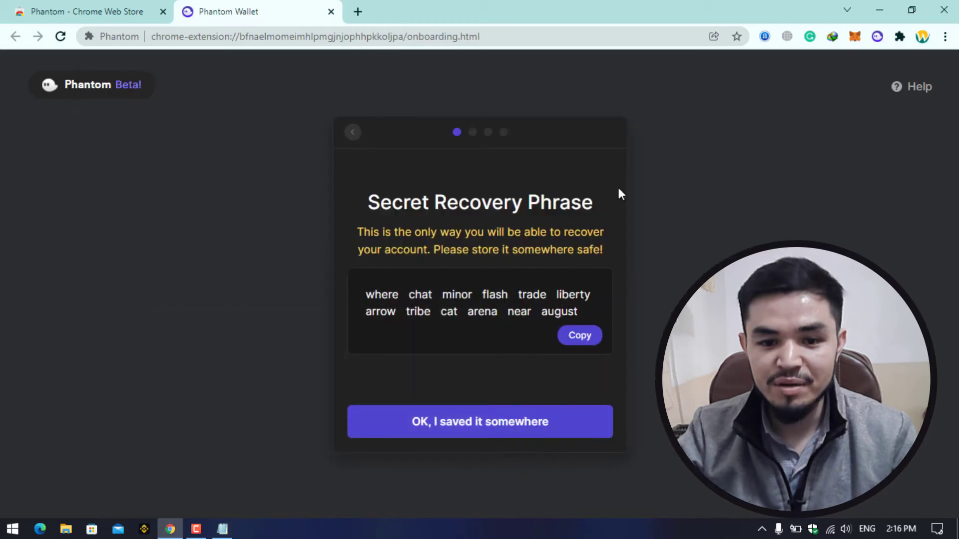
Confirm the phrase is saved, use Chrome's suggested wallet password, accept the Terms, and save.
left_click(483, 429)
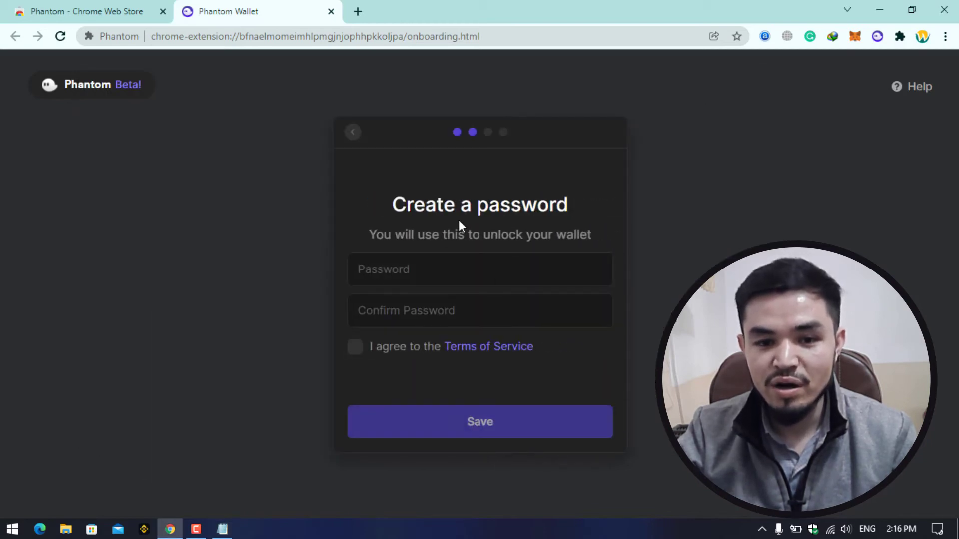
left_click(448, 279)
left_click(424, 307)
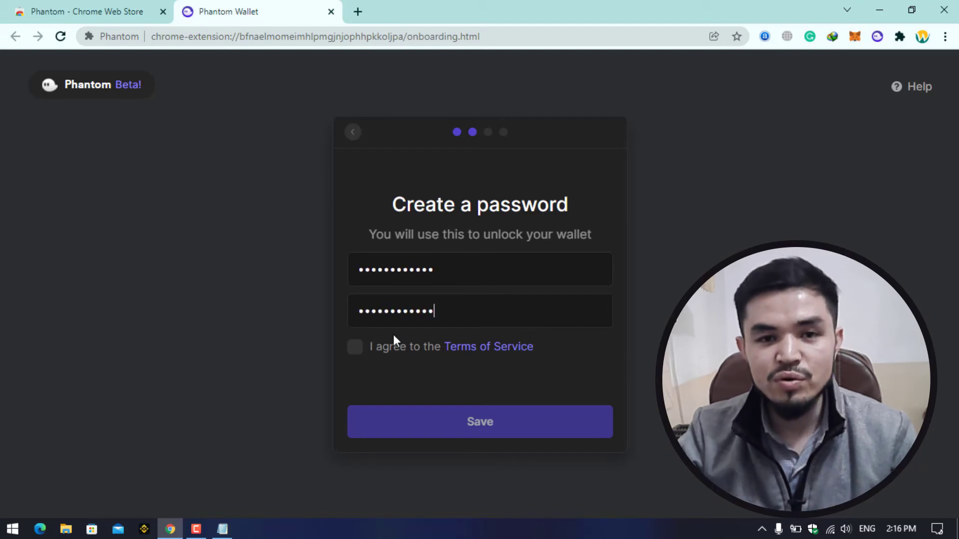
left_click(358, 350)
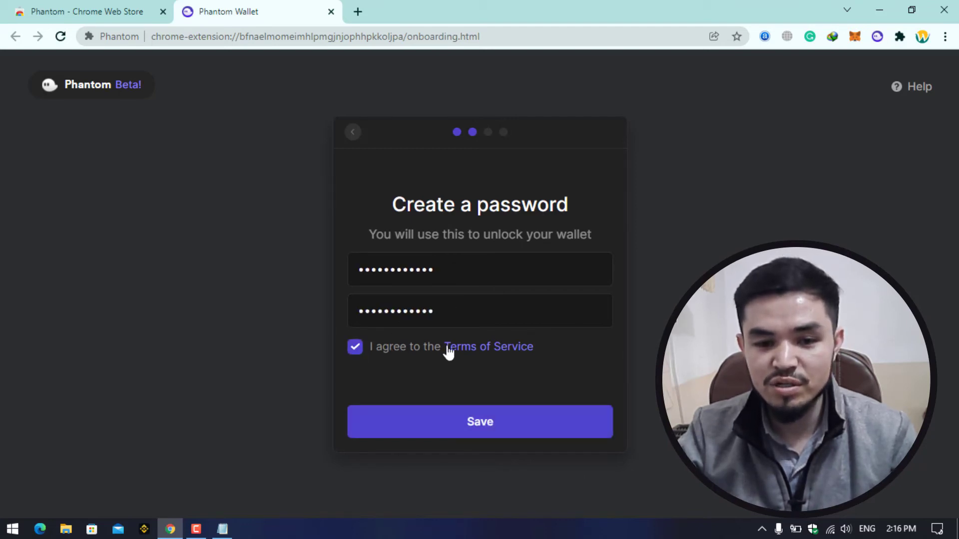
left_click(491, 427)
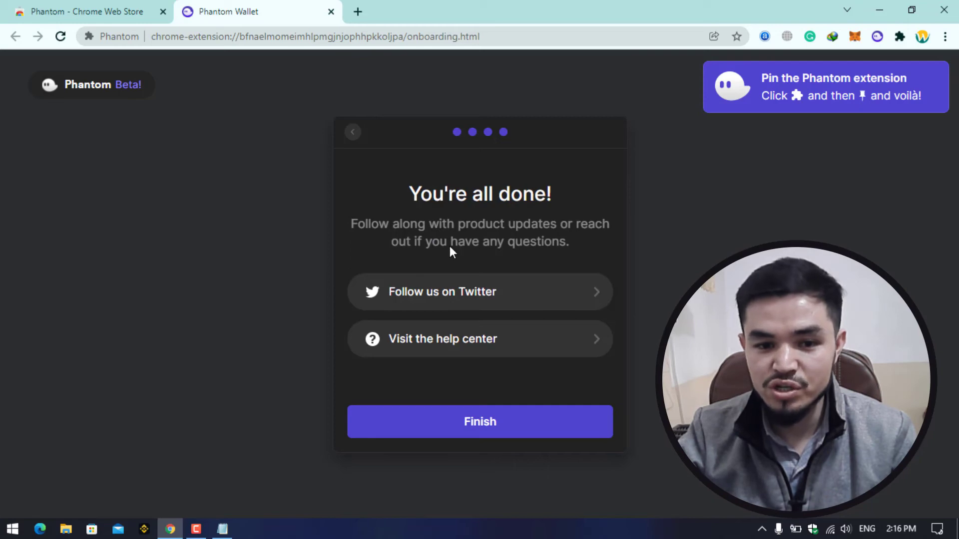
Finish onboarding, open the Wallet 1 popup ($0.00), and look through Deposit and Send.
left_click(467, 422)
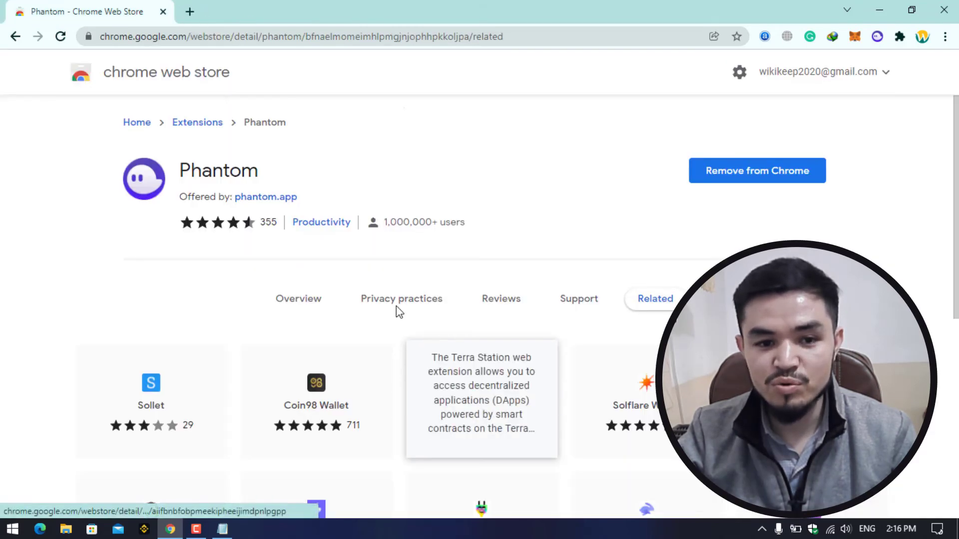
left_click(877, 37)
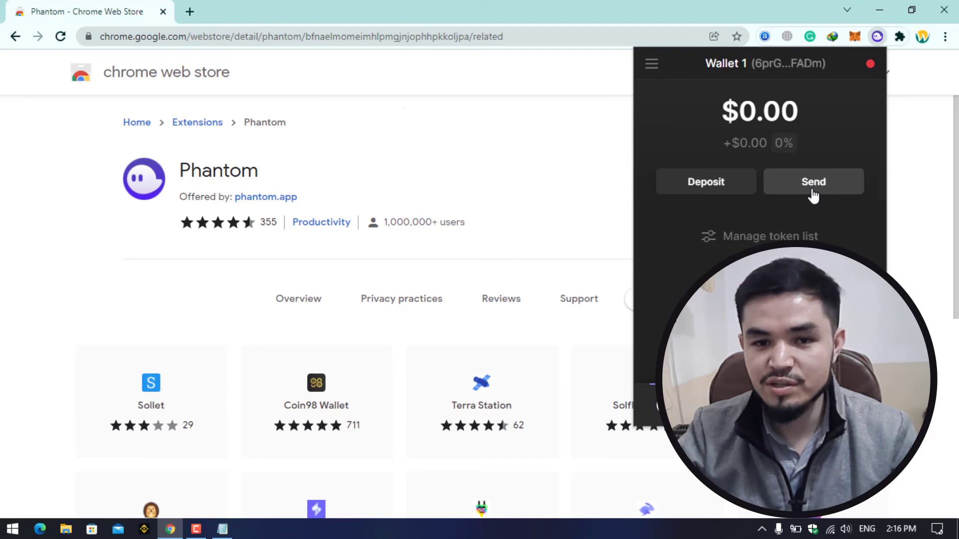
left_click(719, 187)
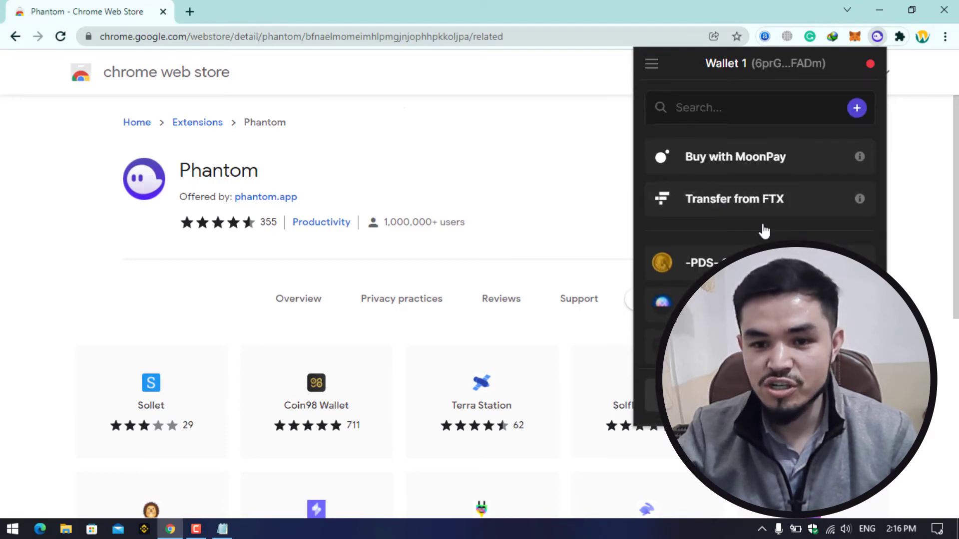
scroll(764, 231, "down", 3)
scroll(762, 225, "down", 5)
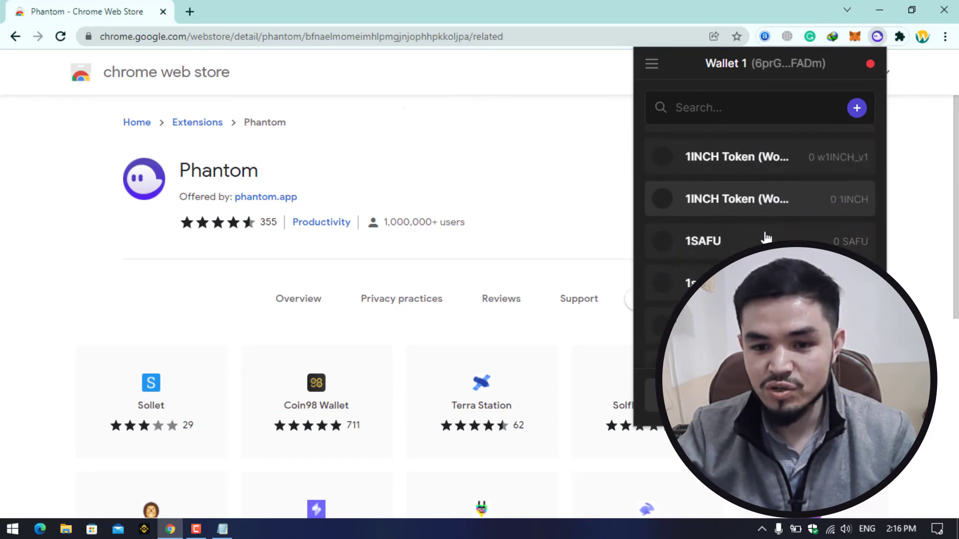
scroll(766, 234, "up", 8)
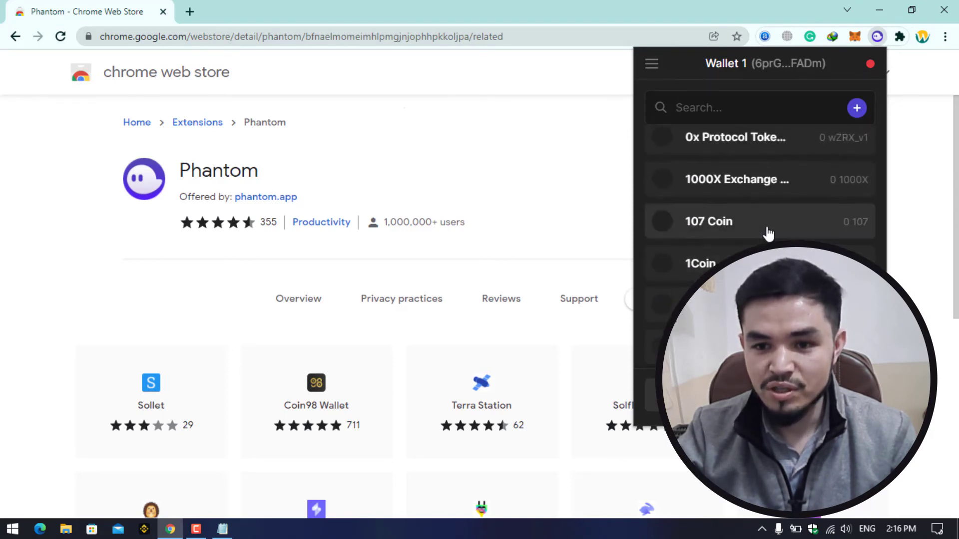
key("Escape")
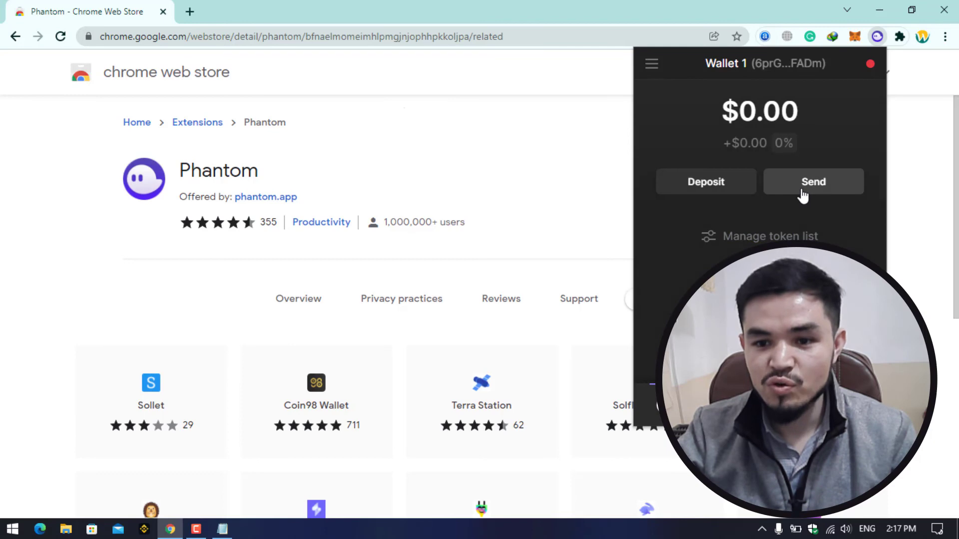
left_click(802, 196)
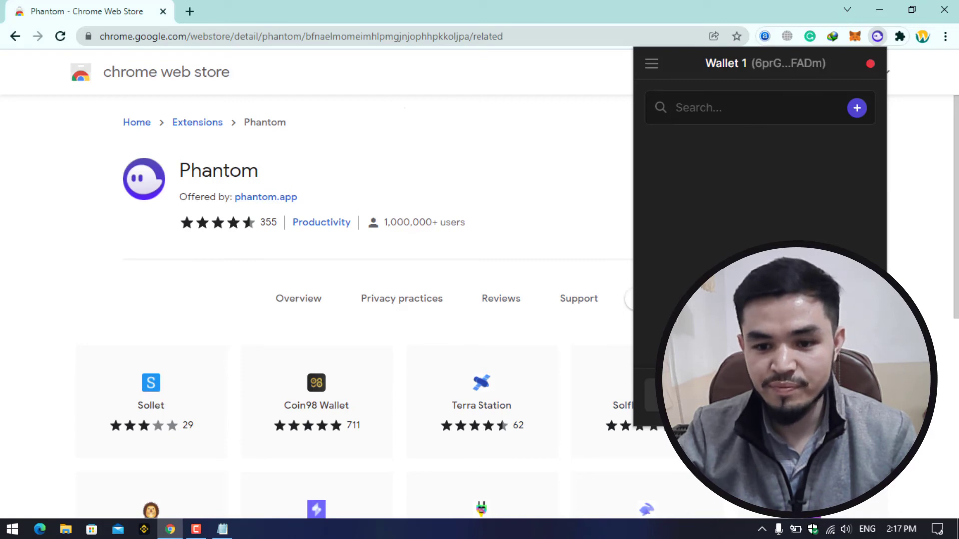
key("Escape")
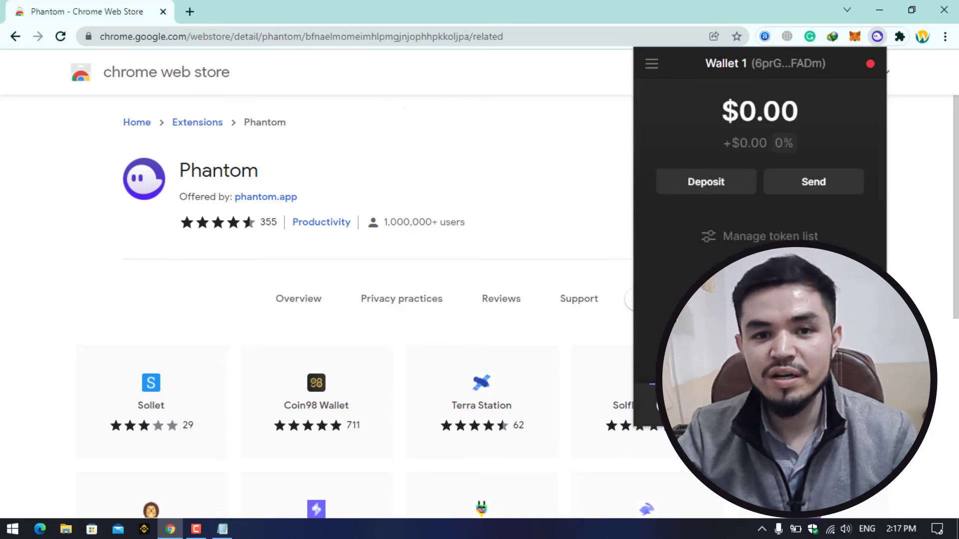